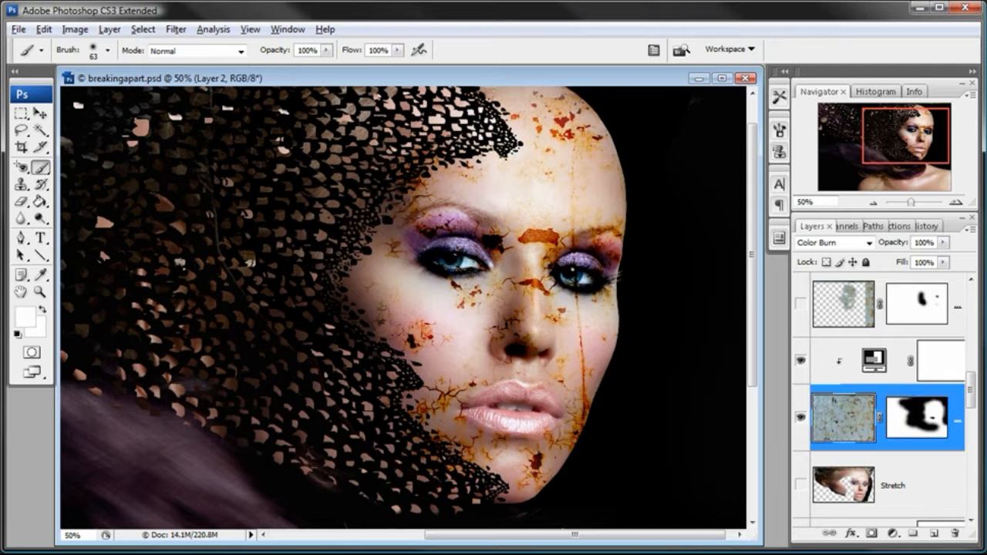
Lasso the long rust streak running down the cheek below the eye nearest the face's outer edge, and feather the selection by 20 pixels
{"action": "left_click", "coordinate": [22, 132]}
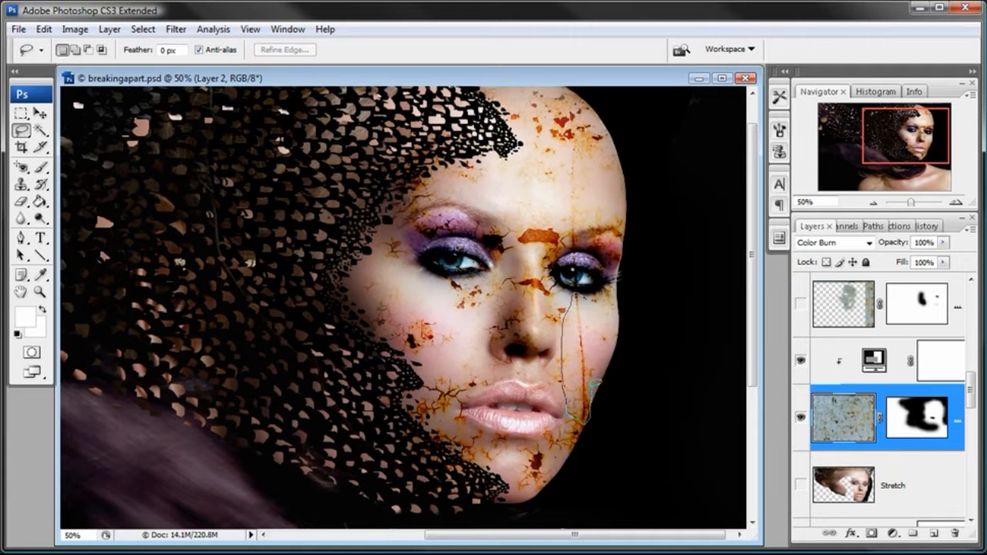
{"action": "left_click_drag", "start_coordinate": [595, 372], "coordinate": [598, 291]}
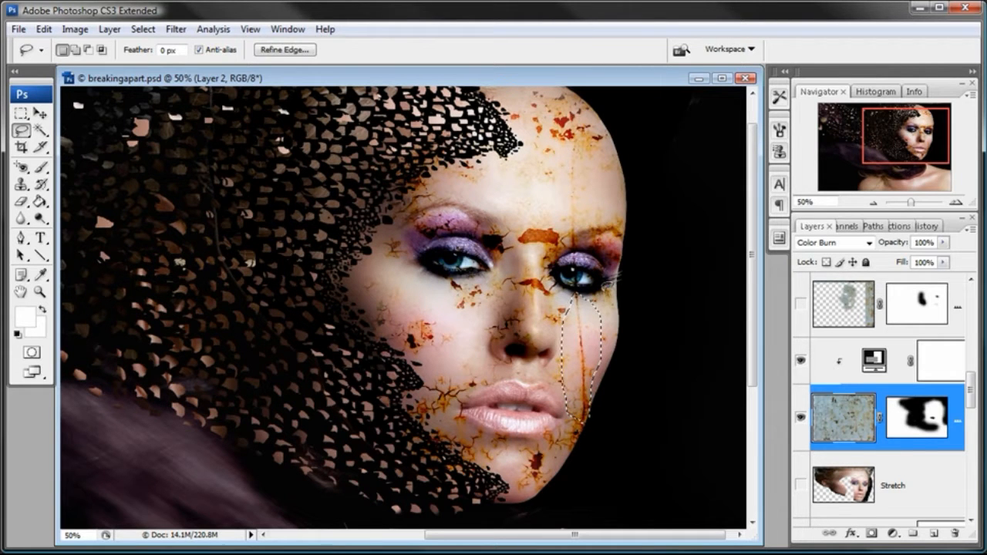
{"action": "left_click", "coordinate": [136, 32]}
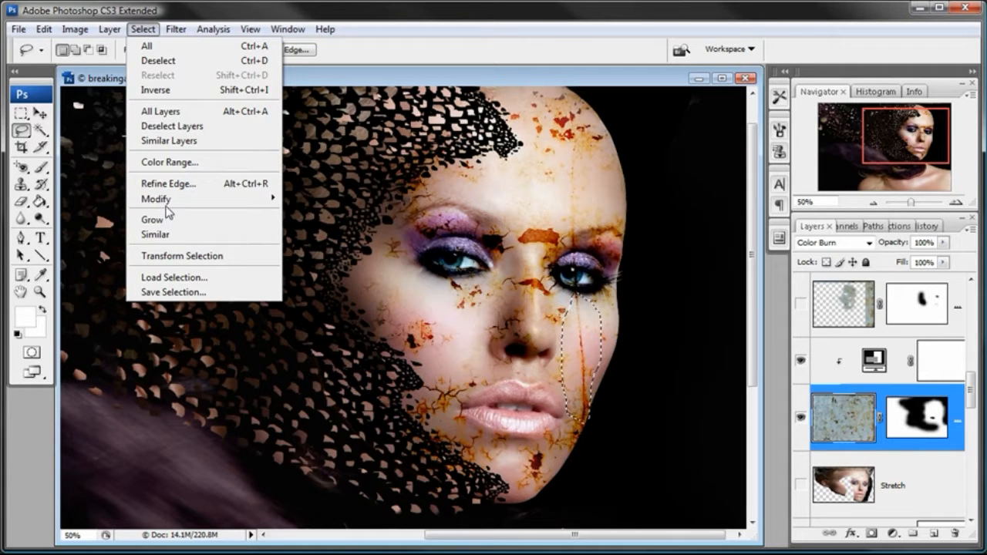
{"action": "mouse_move", "coordinate": [167, 200]}
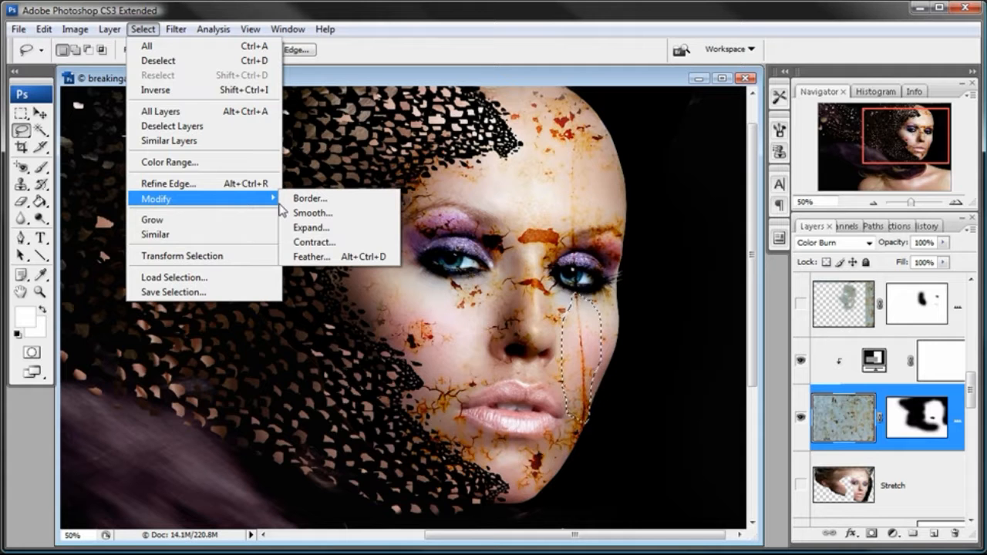
{"action": "left_click", "coordinate": [312, 258]}
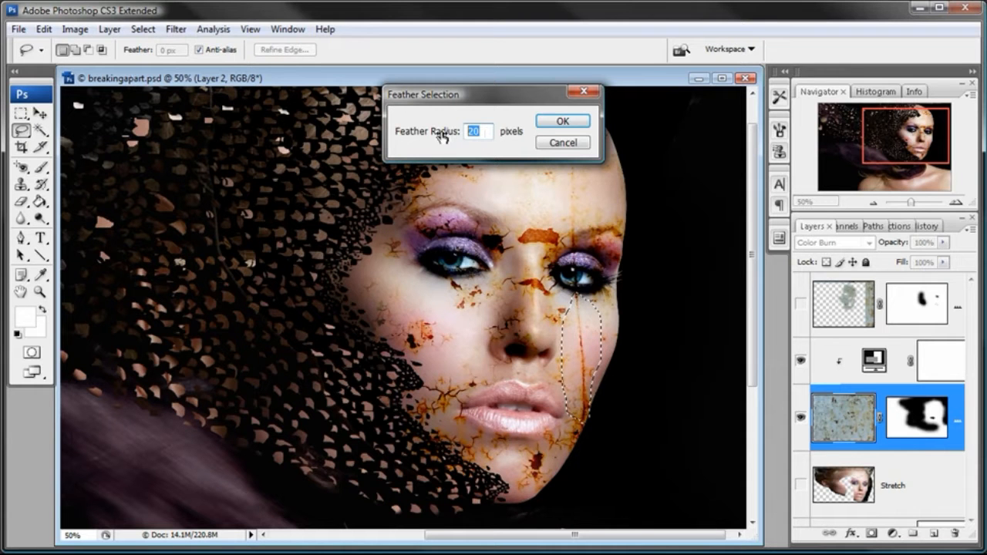
{"action": "type", "text": "2"}
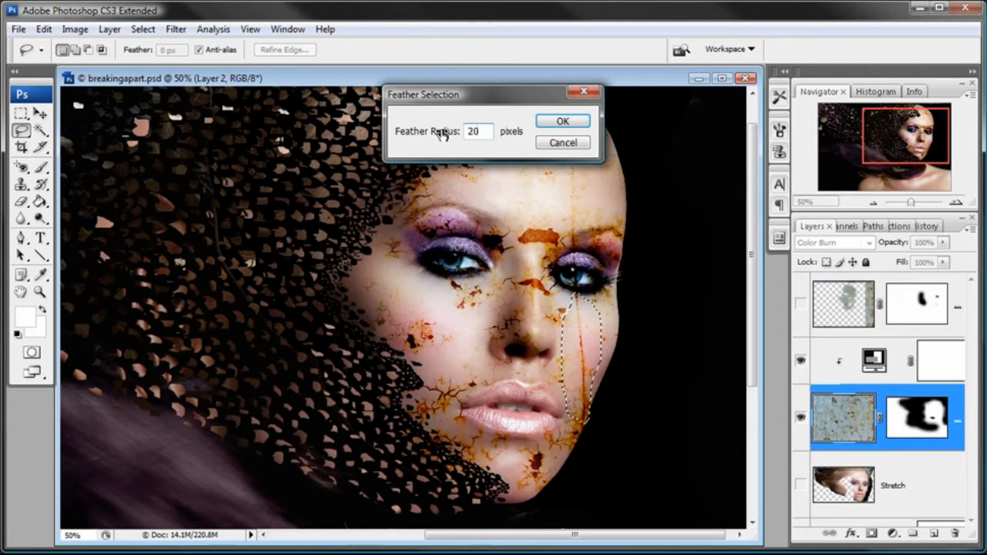
{"action": "key", "text": "Return"}
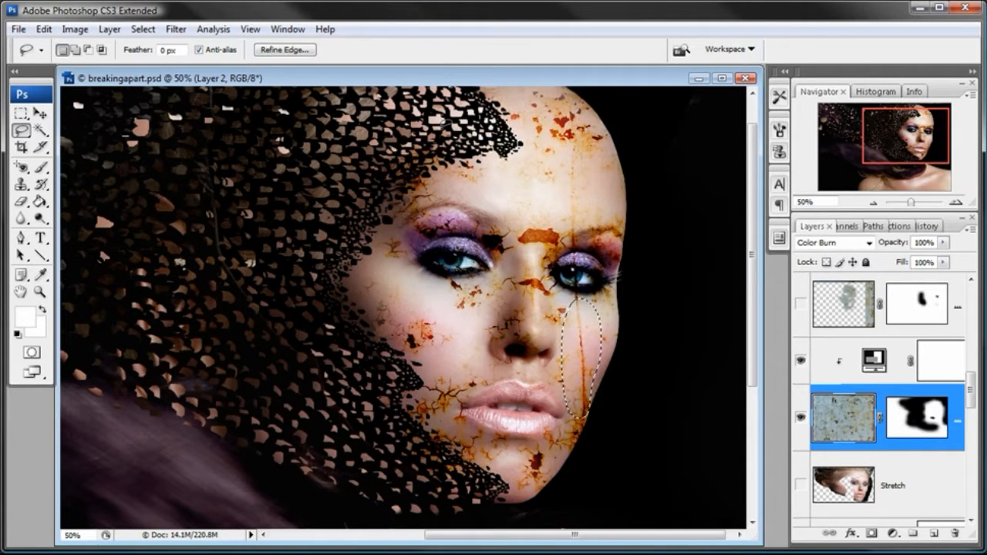
Bend the selected rust streak slightly to the right in its upper part with the Shear distortion filter, and deselect it
{"action": "left_click", "coordinate": [177, 29]}
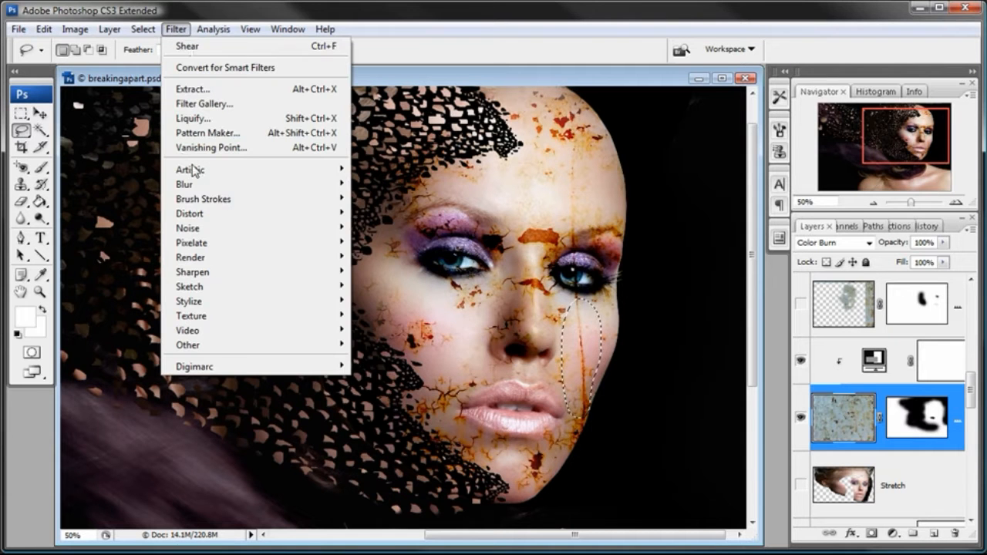
{"action": "mouse_move", "coordinate": [193, 213]}
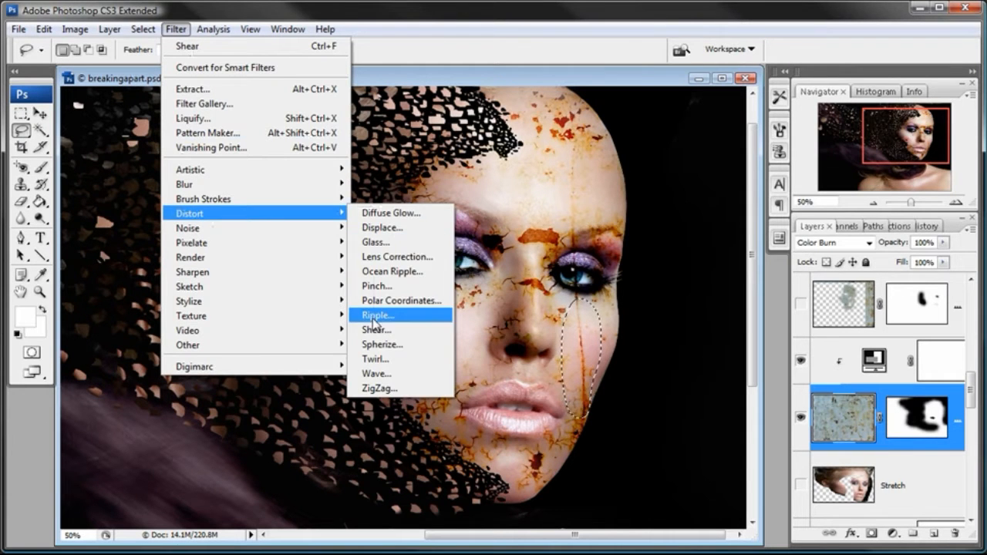
{"action": "left_click", "coordinate": [395, 330]}
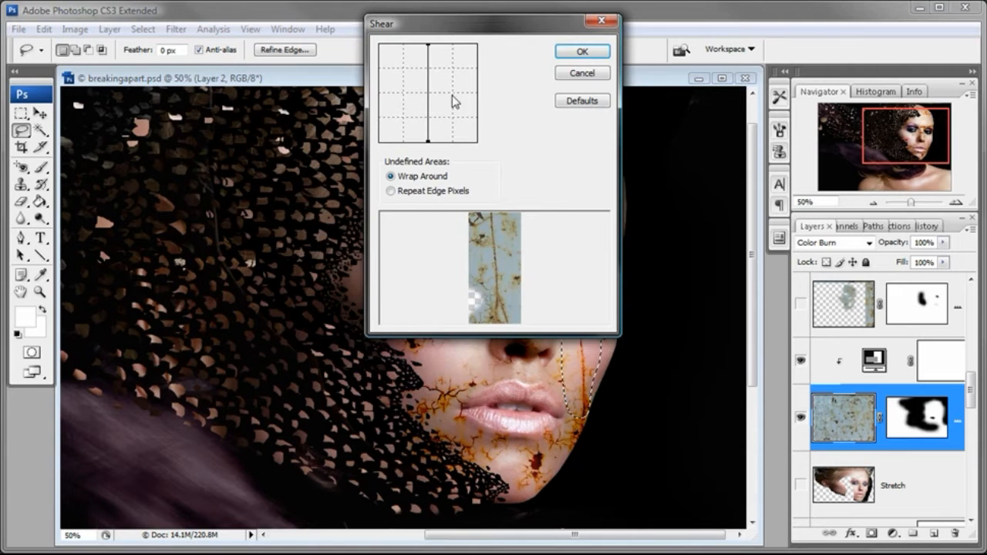
{"action": "left_click_drag", "start_coordinate": [458, 26], "coordinate": [333, 134]}
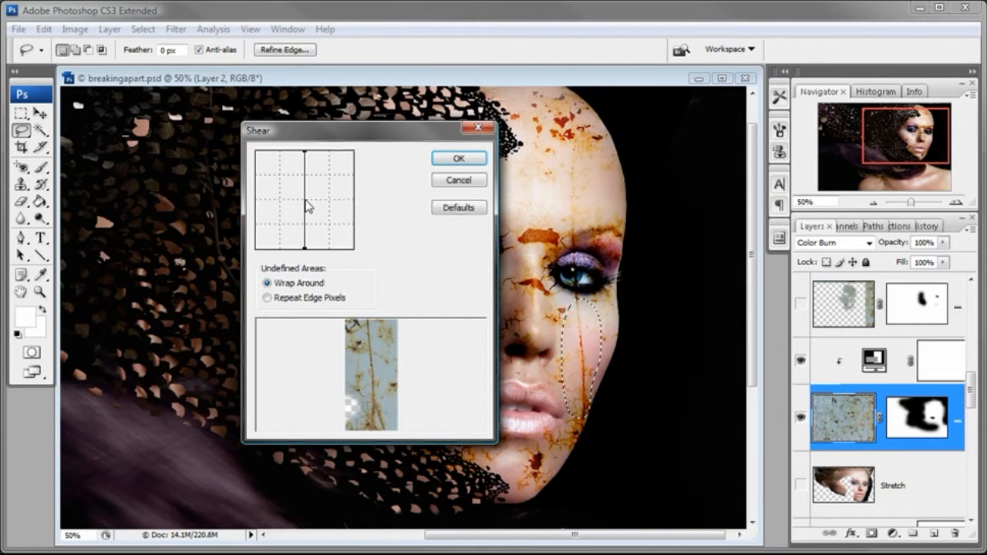
{"action": "left_click_drag", "start_coordinate": [305, 199], "coordinate": [309, 175]}
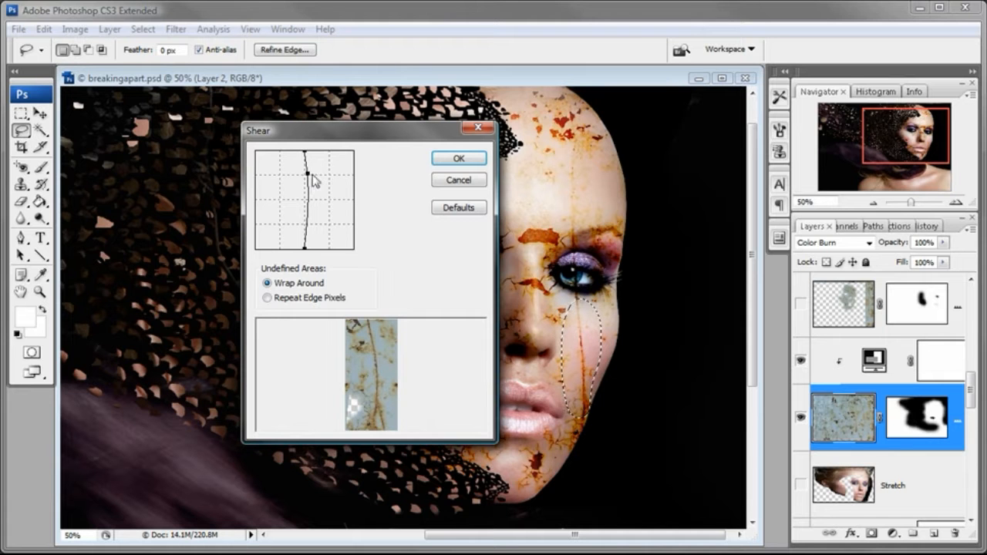
{"action": "left_click", "coordinate": [459, 160]}
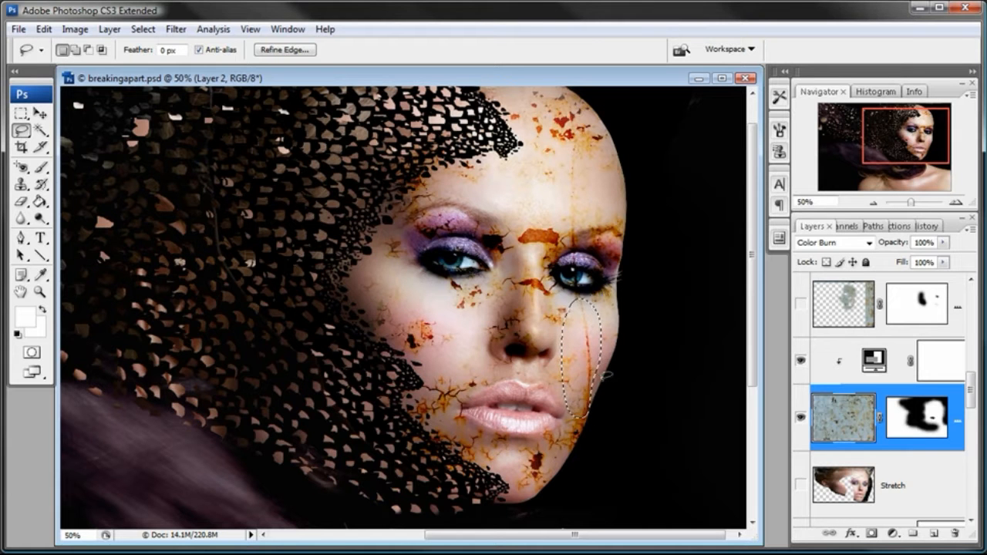
{"action": "left_click", "coordinate": [142, 29]}
{"action": "left_click", "coordinate": [151, 62]}
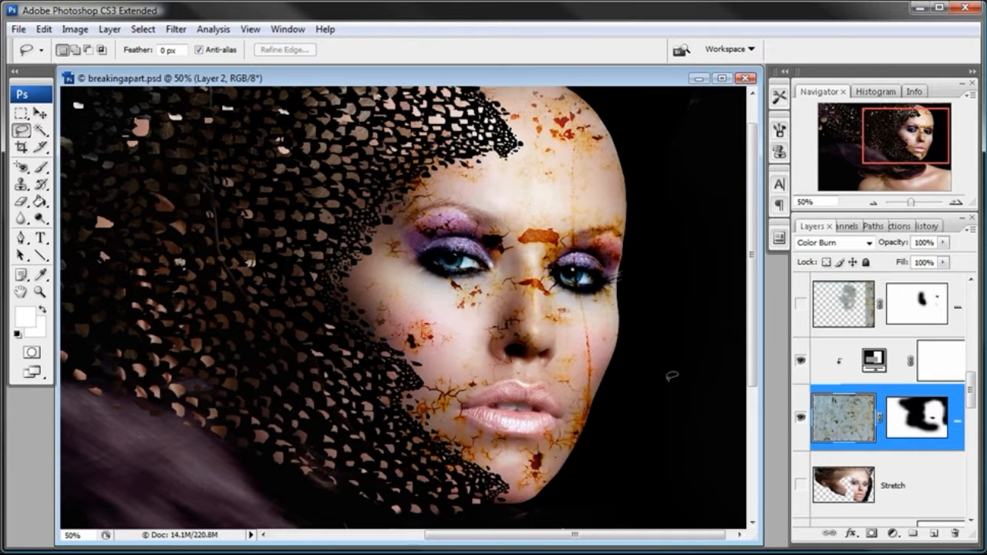
Target the rust texture layer's mask and paint black over the eyes with the Brush tool
{"action": "left_click", "coordinate": [909, 420]}
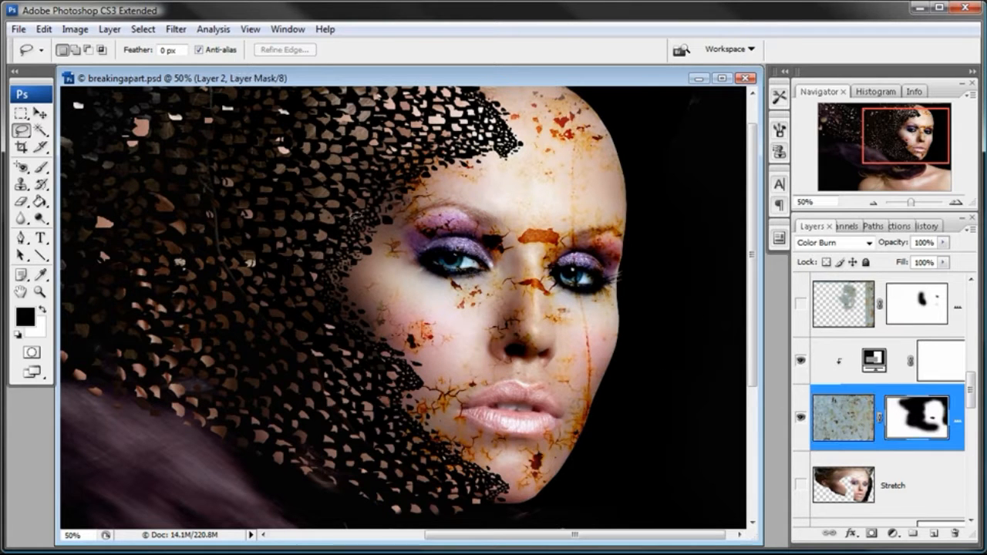
{"action": "left_click", "coordinate": [43, 169]}
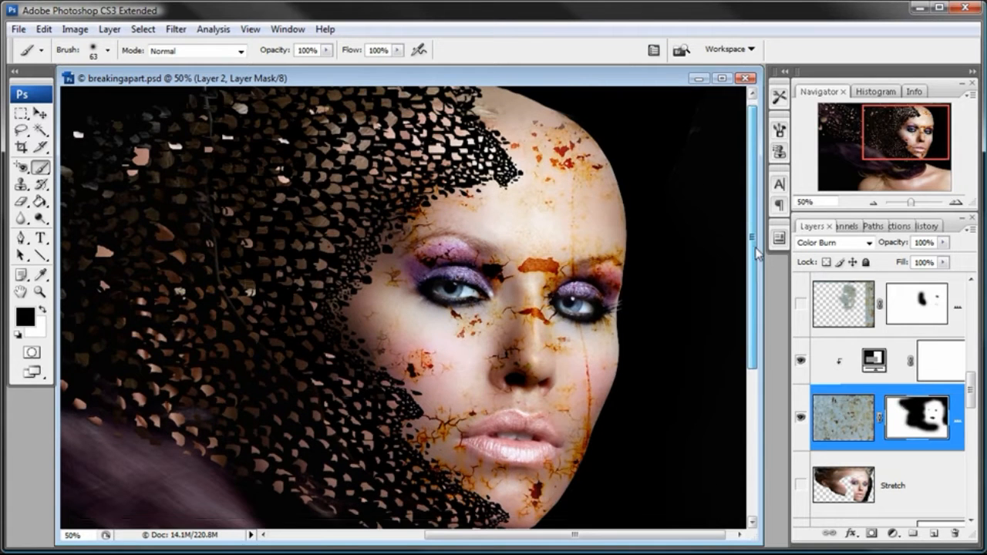
{"action": "left_click", "coordinate": [874, 203]}
{"action": "left_click", "coordinate": [874, 203]}
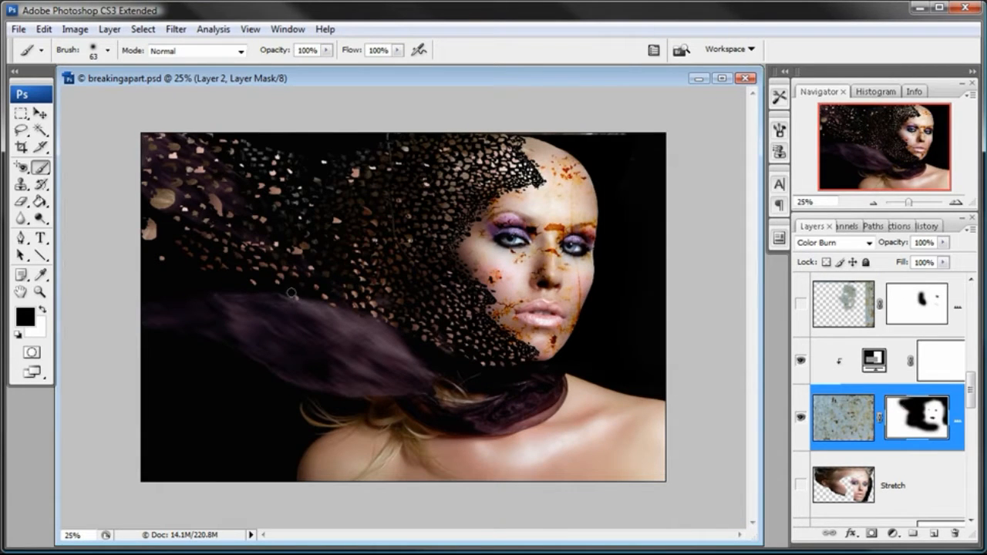
{"action": "left_click", "coordinate": [39, 291]}
{"action": "left_click", "coordinate": [322, 255]}
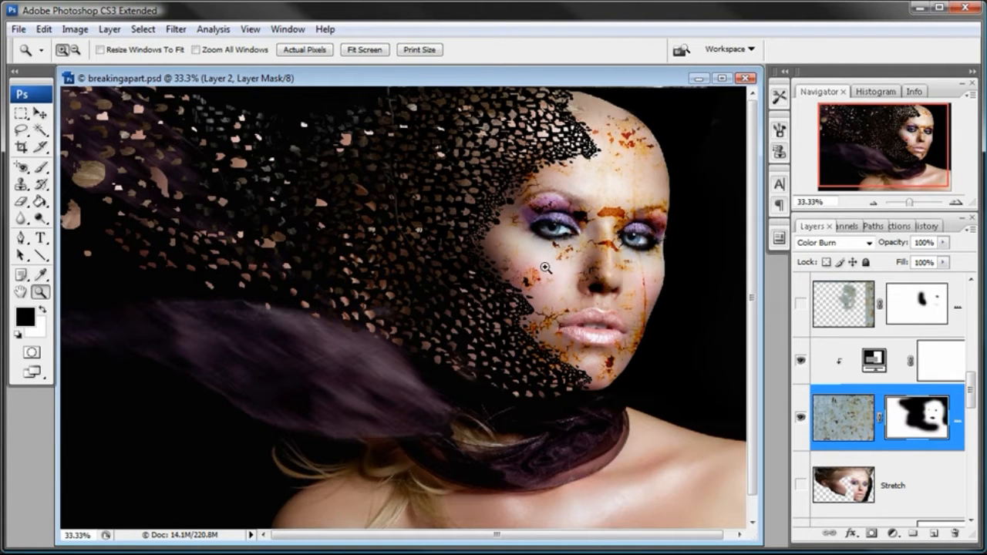
Open the cracked earth photo 484873_75457483.jpg from Adobe Bridge and copy the whole image
{"action": "left_click", "coordinate": [892, 363]}
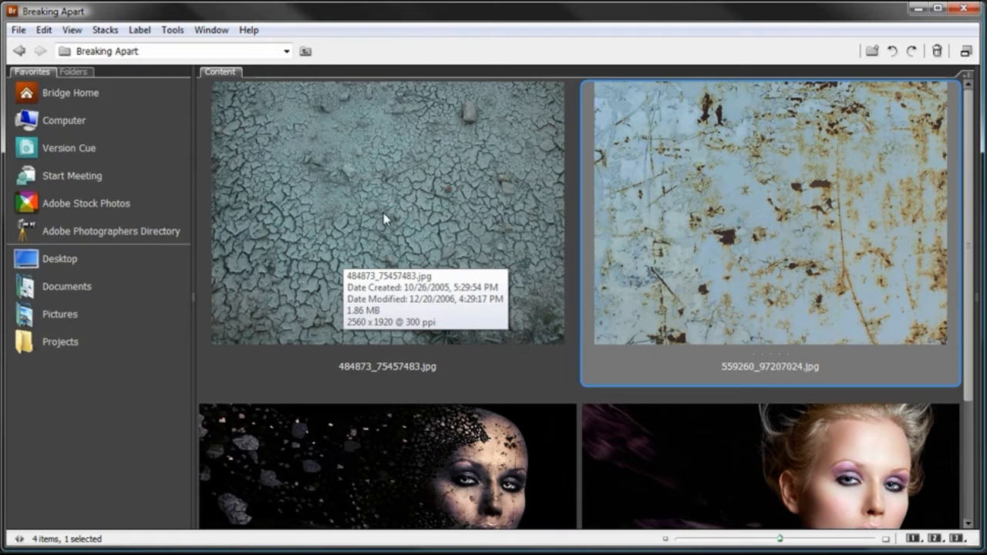
{"action": "left_click", "coordinate": [254, 185]}
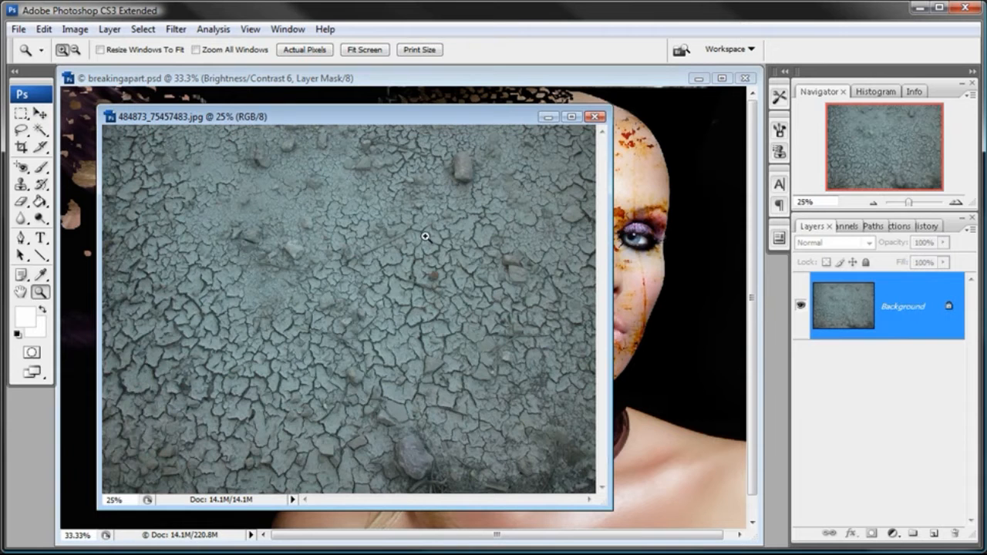
{"action": "left_click", "coordinate": [143, 29]}
{"action": "left_click", "coordinate": [147, 46]}
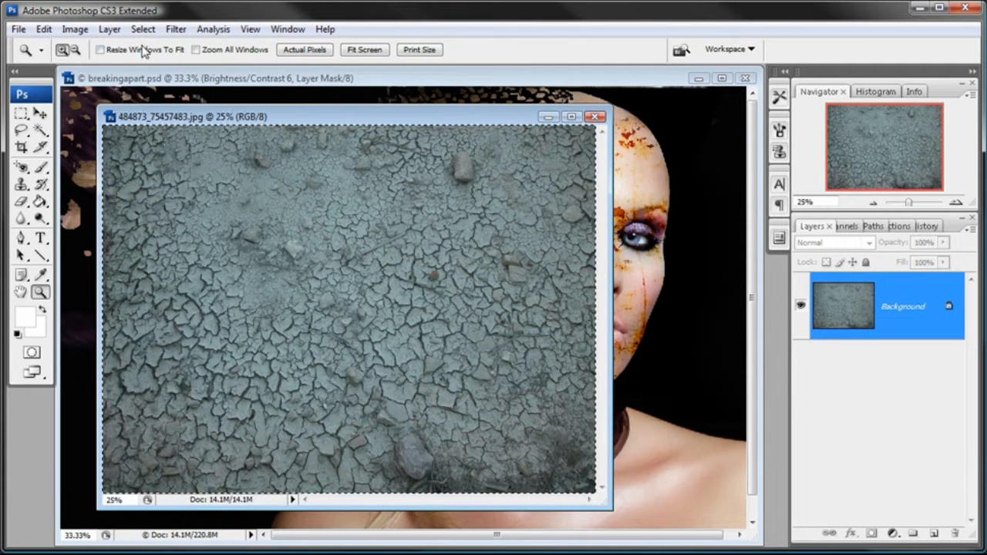
{"action": "left_click", "coordinate": [44, 31]}
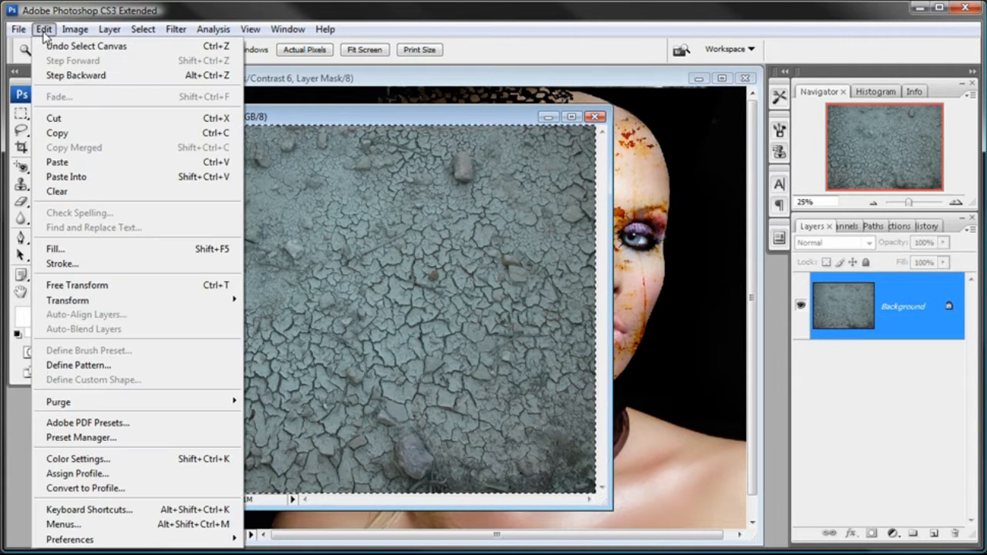
{"action": "left_click", "coordinate": [57, 132]}
Paste the cracked earth image into breakingapart.psd directly above the Brightness/Contrast adjustment clipped to the rust texture
{"action": "left_click", "coordinate": [643, 79]}
{"action": "left_click_drag", "start_coordinate": [970, 378], "coordinate": [970, 398]}
{"action": "left_click", "coordinate": [862, 380]}
{"action": "left_click", "coordinate": [877, 335]}
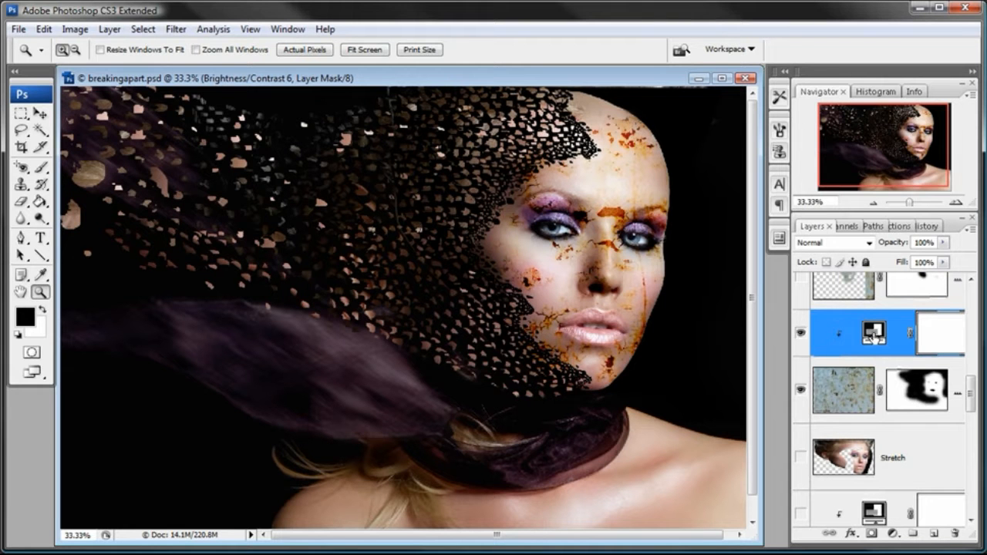
{"action": "left_click", "coordinate": [44, 28]}
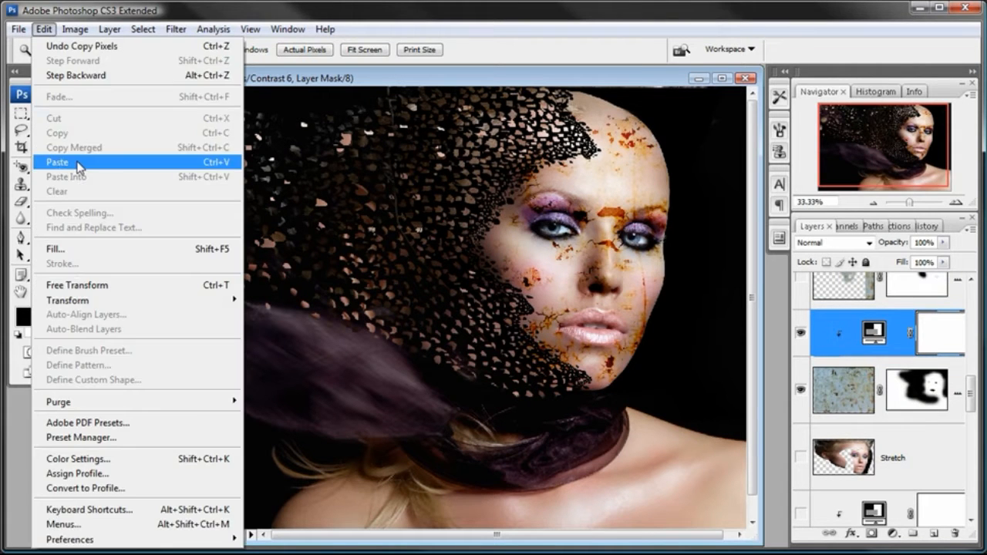
{"action": "left_click", "coordinate": [77, 165]}
{"action": "left_click", "coordinate": [563, 199]}
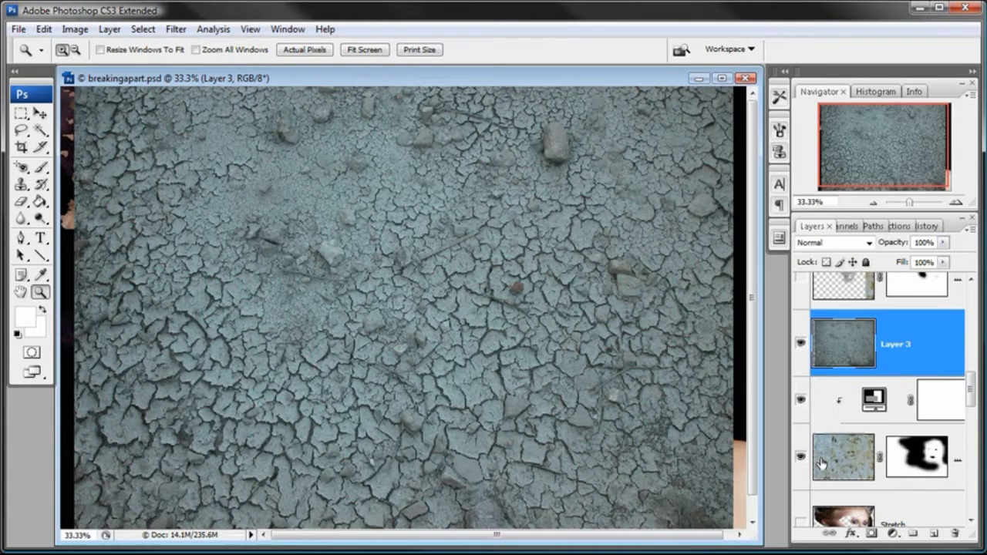
Set the cracked earth layer's blending mode to Overlay
{"action": "left_click", "coordinate": [848, 456]}
{"action": "left_click", "coordinate": [858, 355]}
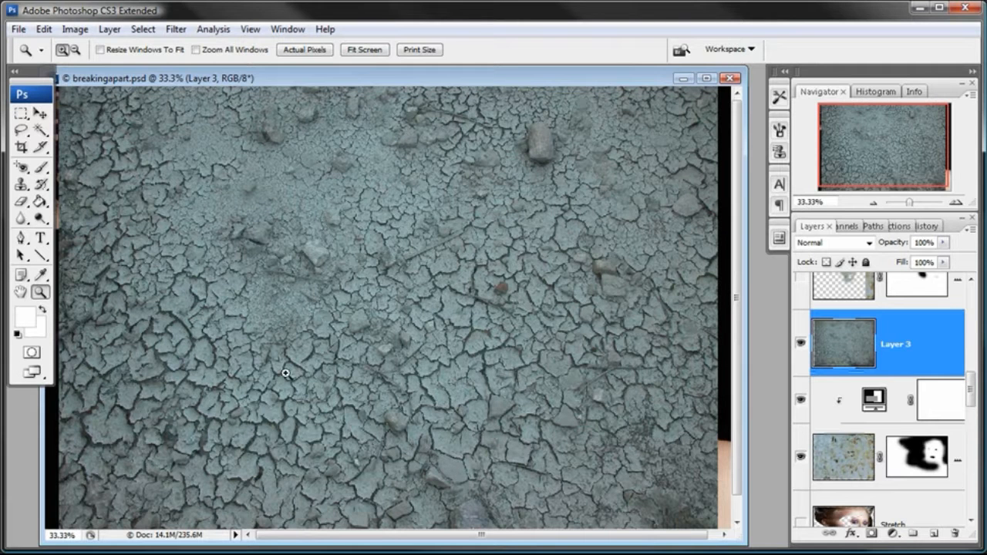
{"action": "scroll", "coordinate": [437, 135], "scroll_direction": "down", "scroll_amount": 1}
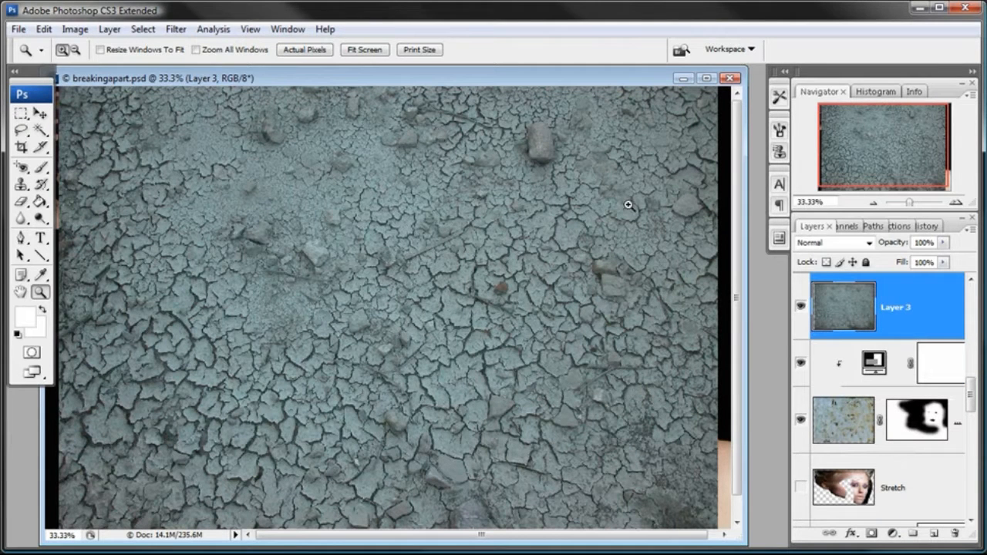
{"action": "left_click", "coordinate": [869, 243]}
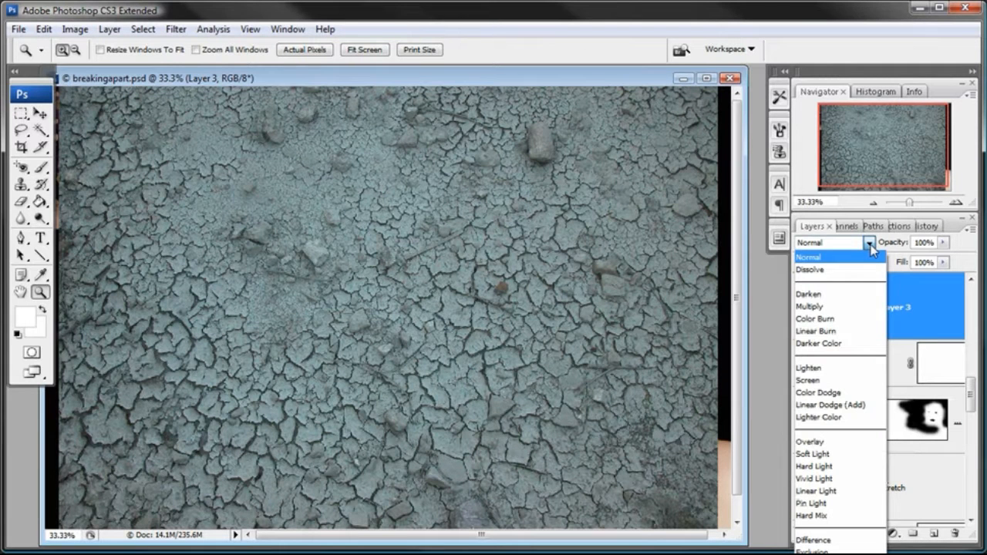
{"action": "left_click", "coordinate": [827, 442]}
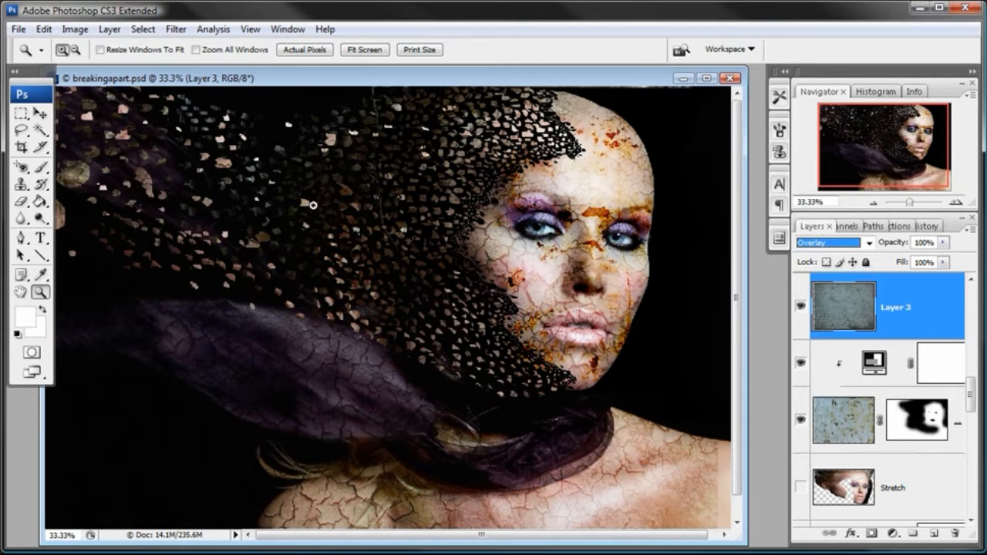
{"action": "left_click", "coordinate": [253, 207]}
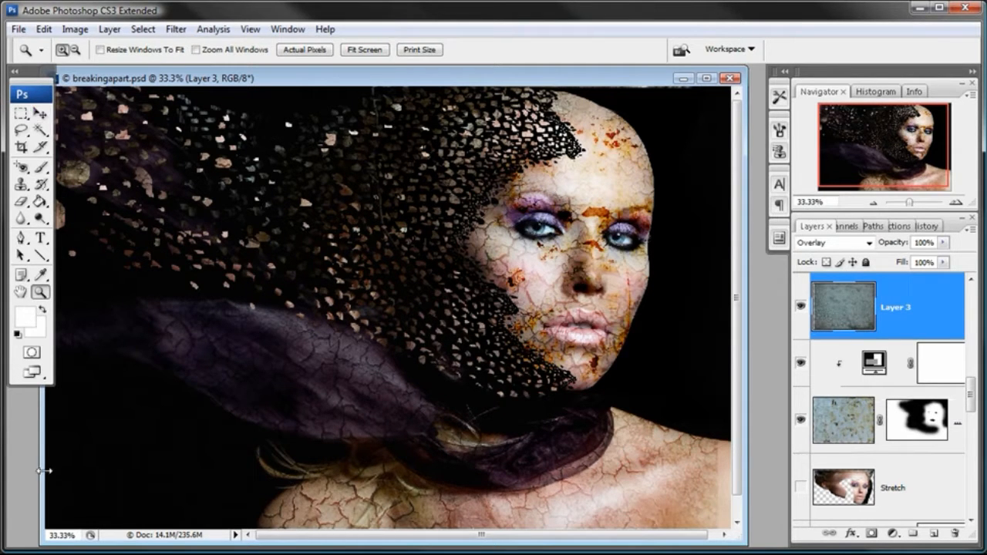
{"action": "left_click_drag", "start_coordinate": [44, 470], "coordinate": [59, 470]}
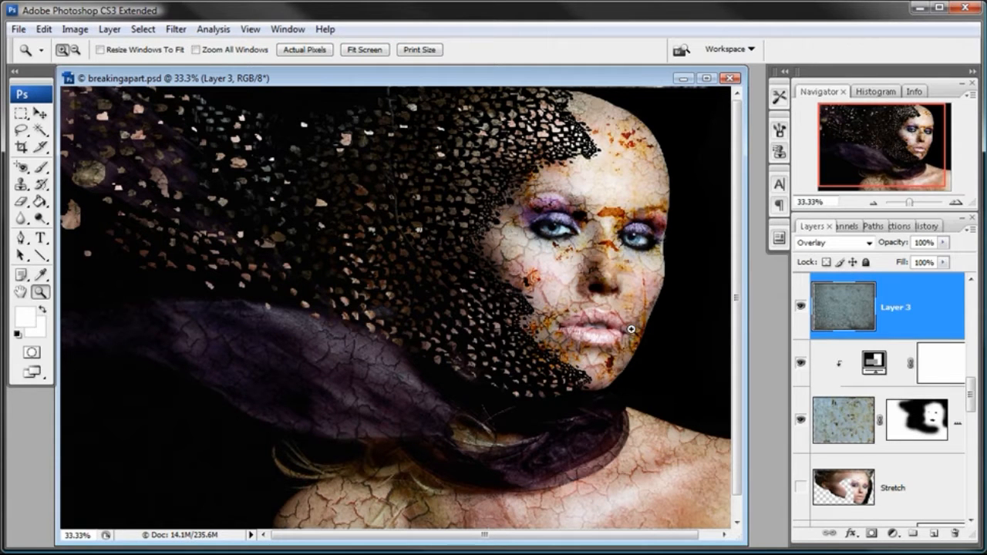
Add a layer mask to the cracked earth layer and ready the Brush tool with black as the foreground color
{"action": "left_click", "coordinate": [872, 534]}
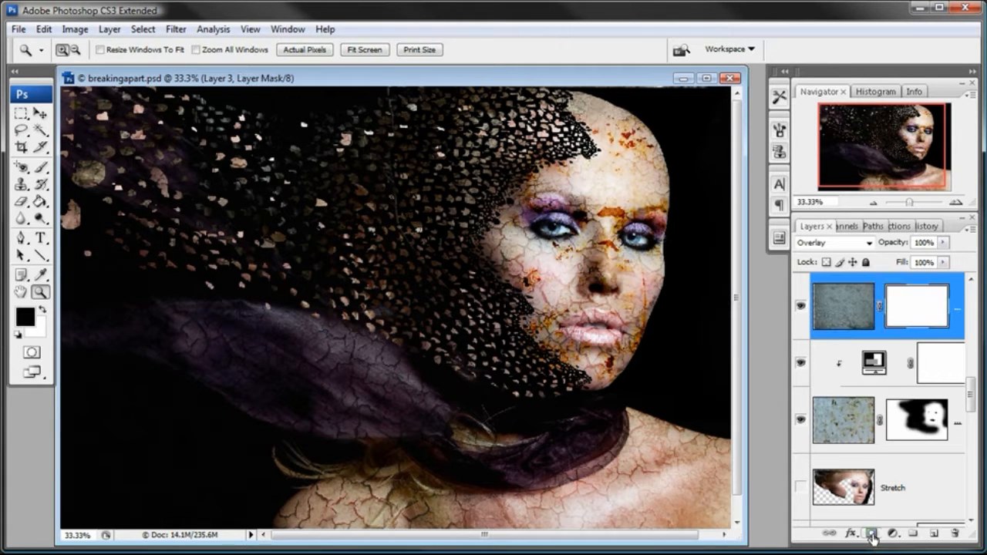
{"action": "left_click", "coordinate": [42, 170]}
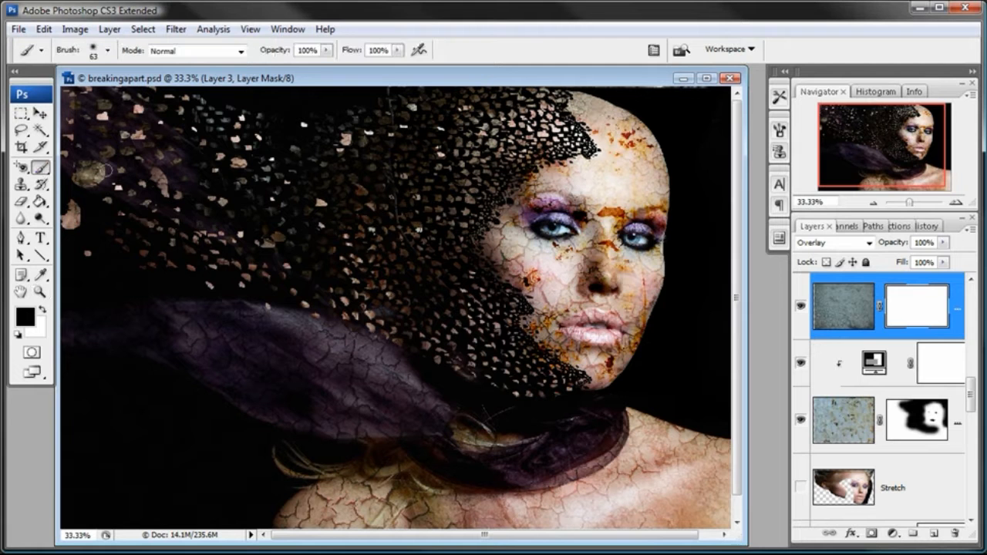
{"action": "left_click", "coordinate": [24, 317]}
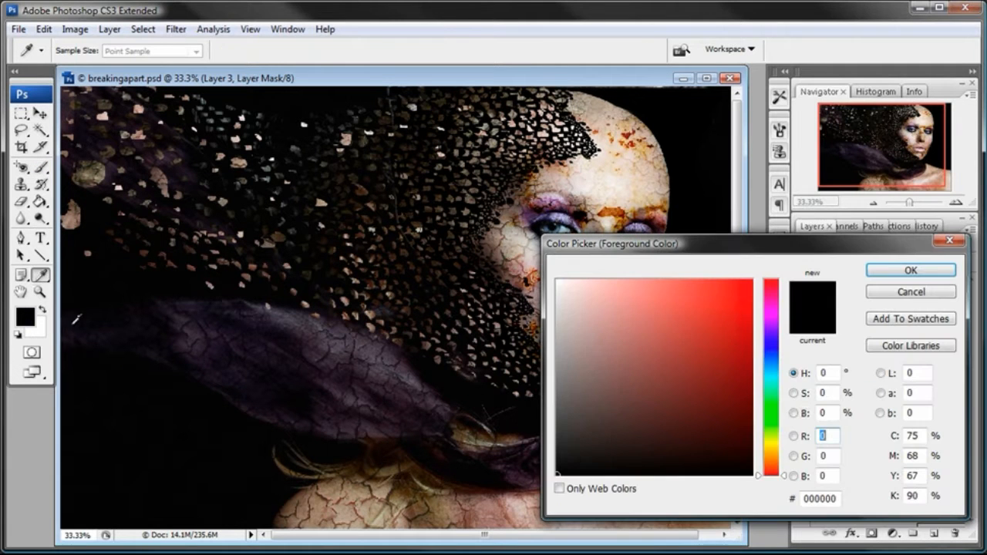
{"action": "left_click", "coordinate": [911, 271]}
Enlarge the soft brush to 411 px and paint black on the mask over the face, scarf, neck and shoulders
{"action": "right_click", "coordinate": [416, 273]}
{"action": "left_click_drag", "start_coordinate": [518, 308], "coordinate": [550, 302]}
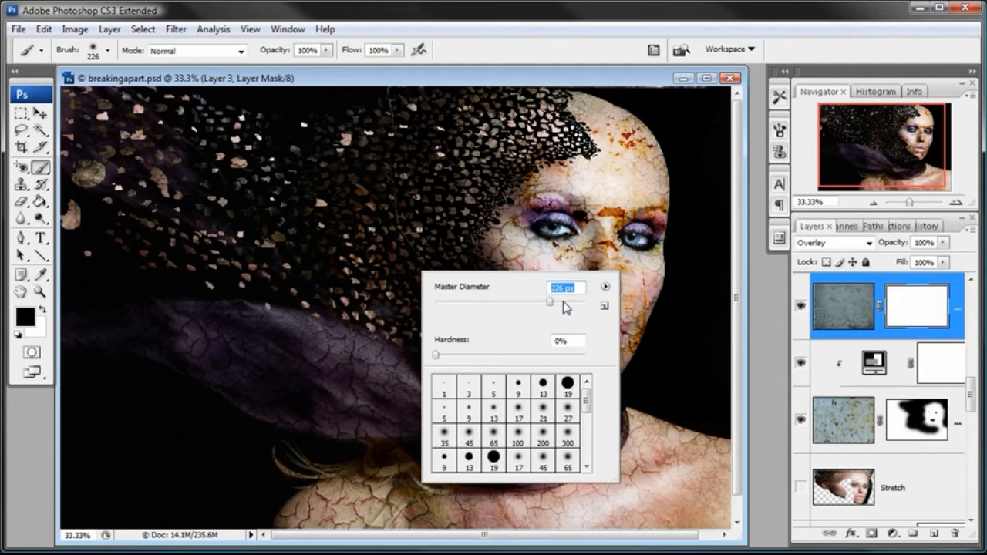
{"action": "key", "text": "Return"}
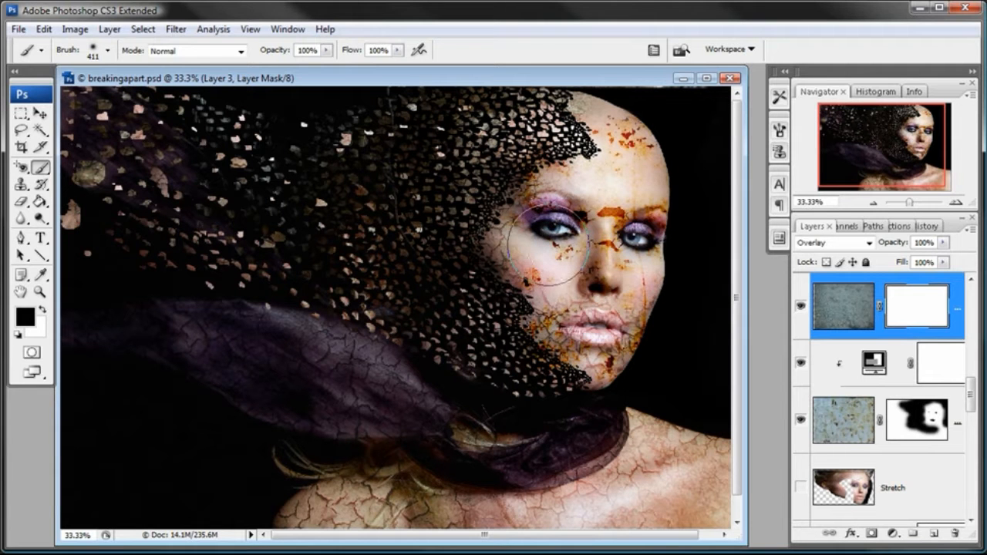
{"action": "mouse_move", "coordinate": [543, 252]}
{"action": "left_mouse_down"}
{"action": "mouse_move", "coordinate": [597, 327]}
{"action": "mouse_move", "coordinate": [586, 312]}
{"action": "mouse_move", "coordinate": [617, 310]}
{"action": "mouse_move", "coordinate": [623, 353]}
{"action": "mouse_move", "coordinate": [632, 349]}
{"action": "mouse_move", "coordinate": [622, 171]}
{"action": "mouse_move", "coordinate": [388, 398]}
{"action": "mouse_move", "coordinate": [237, 340]}
{"action": "mouse_move", "coordinate": [181, 337]}
{"action": "mouse_move", "coordinate": [283, 355]}
{"action": "mouse_move", "coordinate": [237, 420]}
{"action": "mouse_move", "coordinate": [327, 448]}
{"action": "mouse_move", "coordinate": [467, 460]}
{"action": "mouse_move", "coordinate": [661, 427]}
{"action": "mouse_move", "coordinate": [699, 436]}
{"action": "mouse_move", "coordinate": [670, 473]}
{"action": "mouse_move", "coordinate": [359, 475]}
{"action": "mouse_move", "coordinate": [388, 533]}
{"action": "mouse_move", "coordinate": [521, 528]}
{"action": "mouse_move", "coordinate": [706, 499]}
{"action": "mouse_move", "coordinate": [742, 528]}
{"action": "left_mouse_up"}
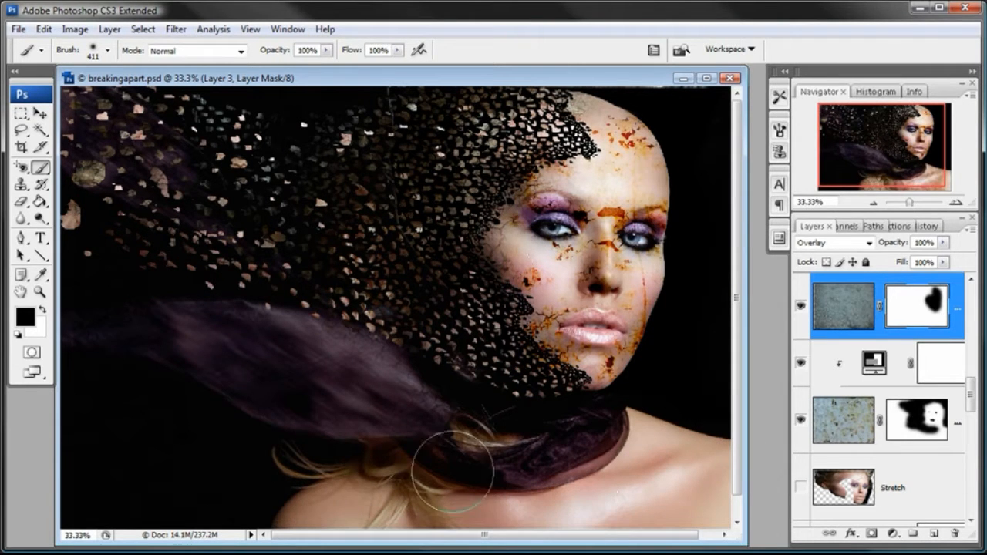
Make the Large Pieces layer and the adjustment layer clipped to it visible
{"action": "left_click_drag", "start_coordinate": [898, 554], "coordinate": [889, 551]}
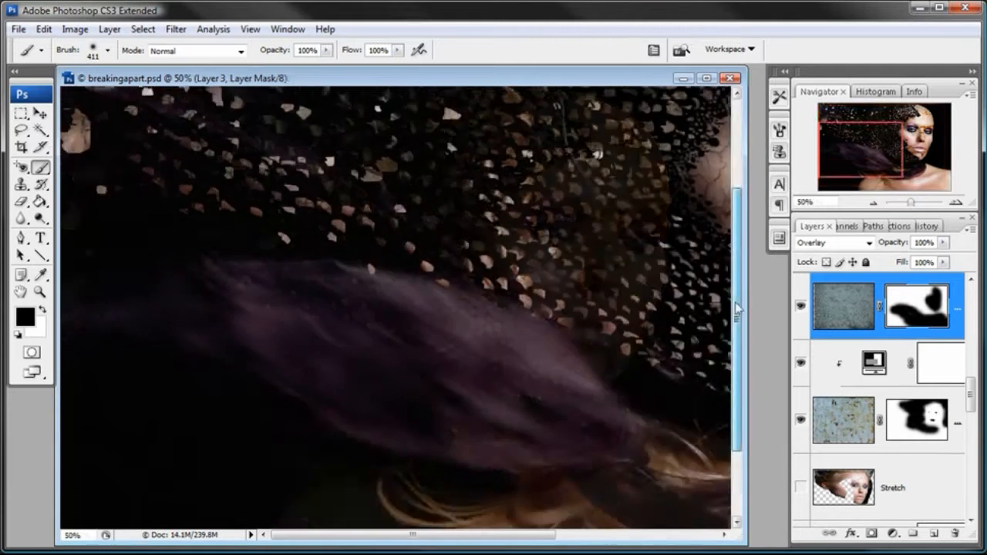
{"action": "left_click_drag", "start_coordinate": [738, 308], "coordinate": [738, 219]}
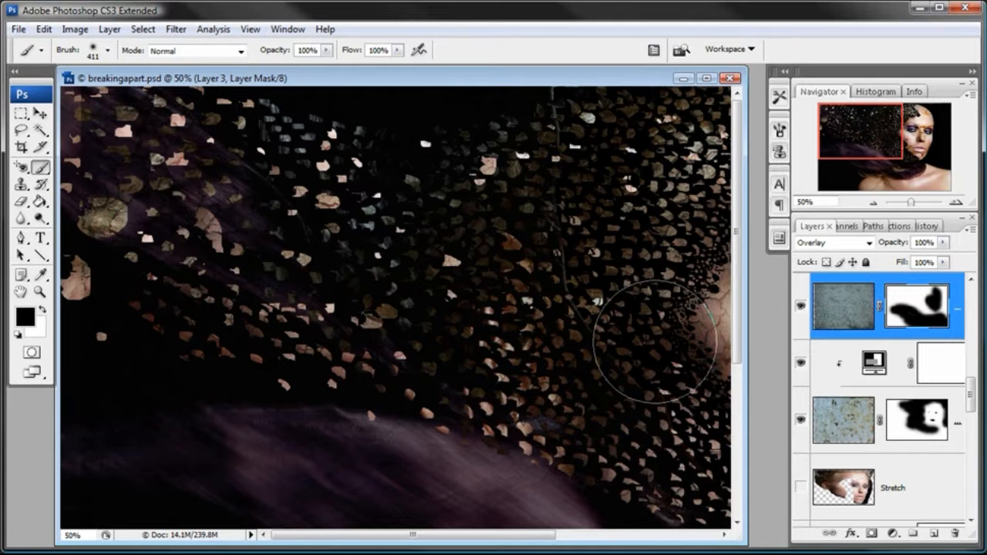
{"action": "scroll", "coordinate": [940, 399], "scroll_direction": "up", "scroll_amount": 2}
{"action": "left_click_drag", "start_coordinate": [976, 395], "coordinate": [972, 436]}
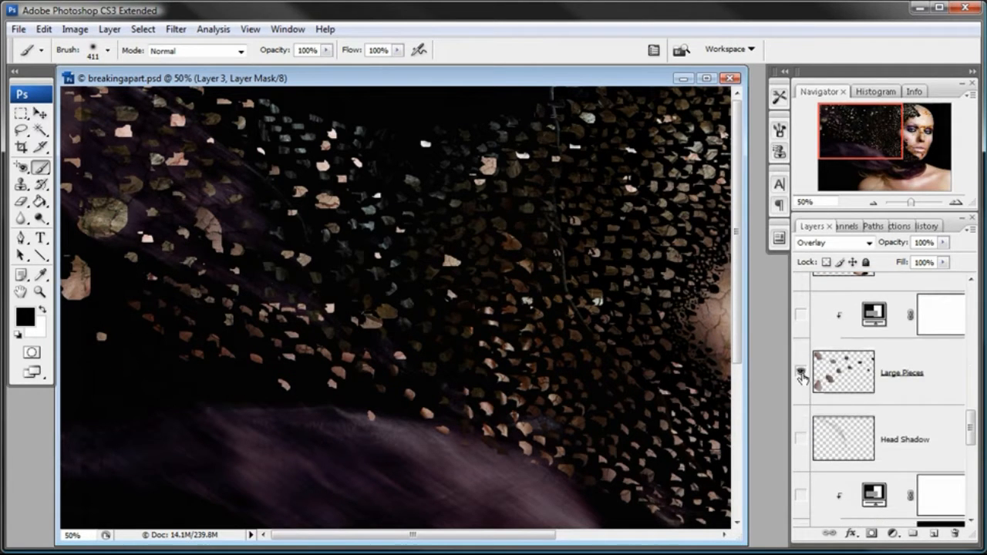
{"action": "left_click", "coordinate": [801, 374]}
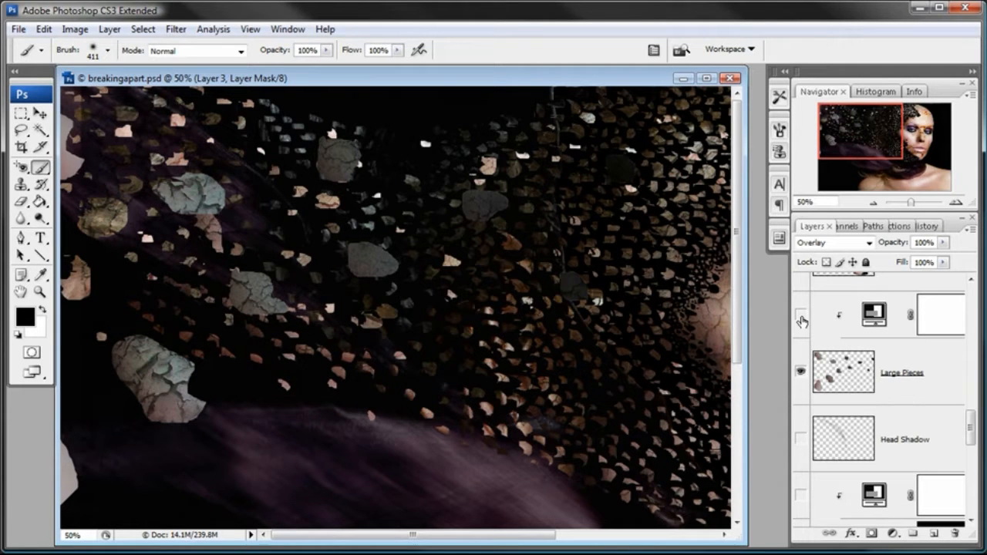
{"action": "left_click", "coordinate": [801, 317]}
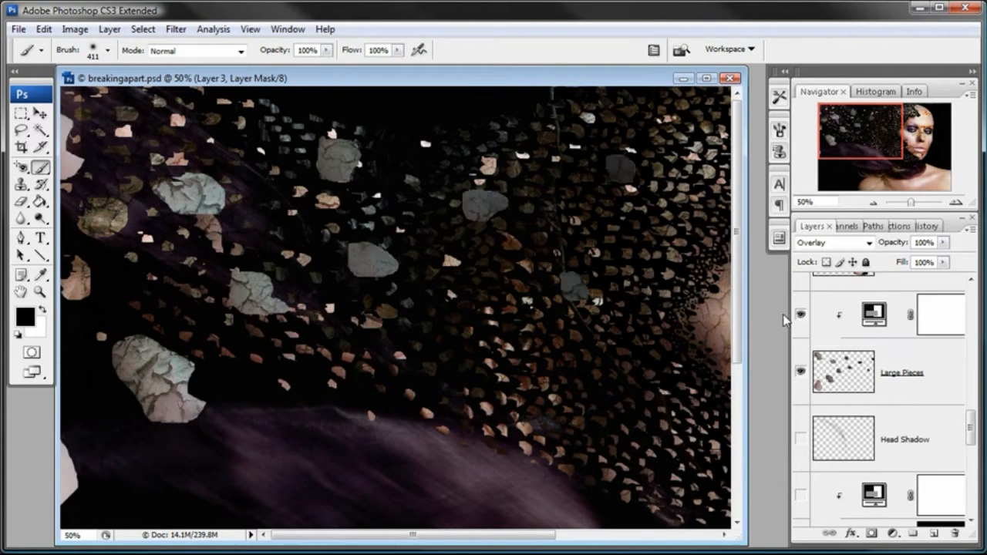
{"action": "left_click_drag", "start_coordinate": [973, 423], "coordinate": [973, 378]}
{"action": "left_click", "coordinate": [873, 202]}
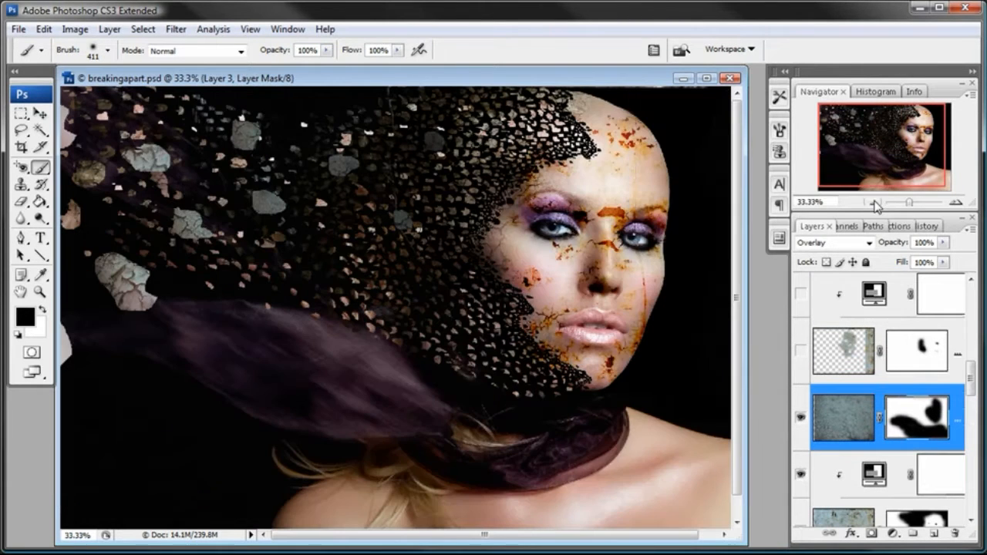